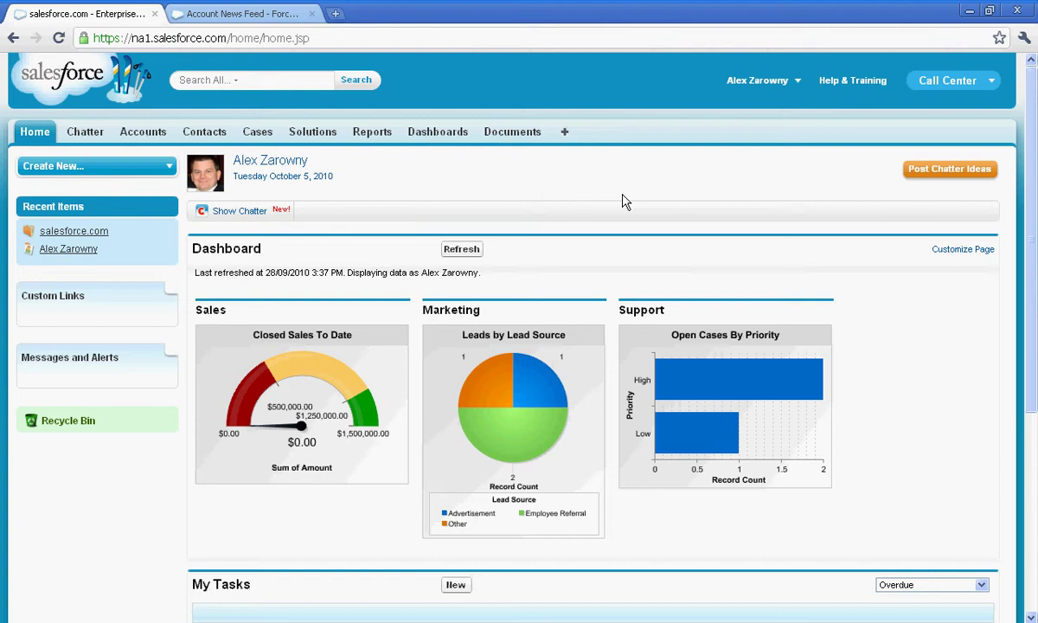
Get Account News Feed as an existing Salesforce system administrator installing into production.
left_click(253, 14)
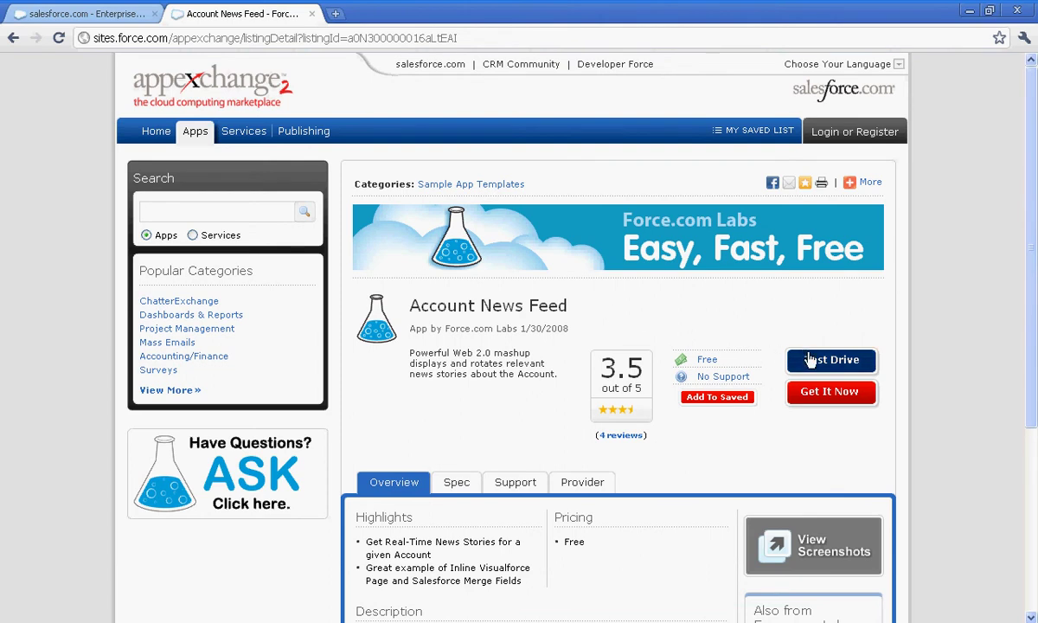
left_click(832, 392)
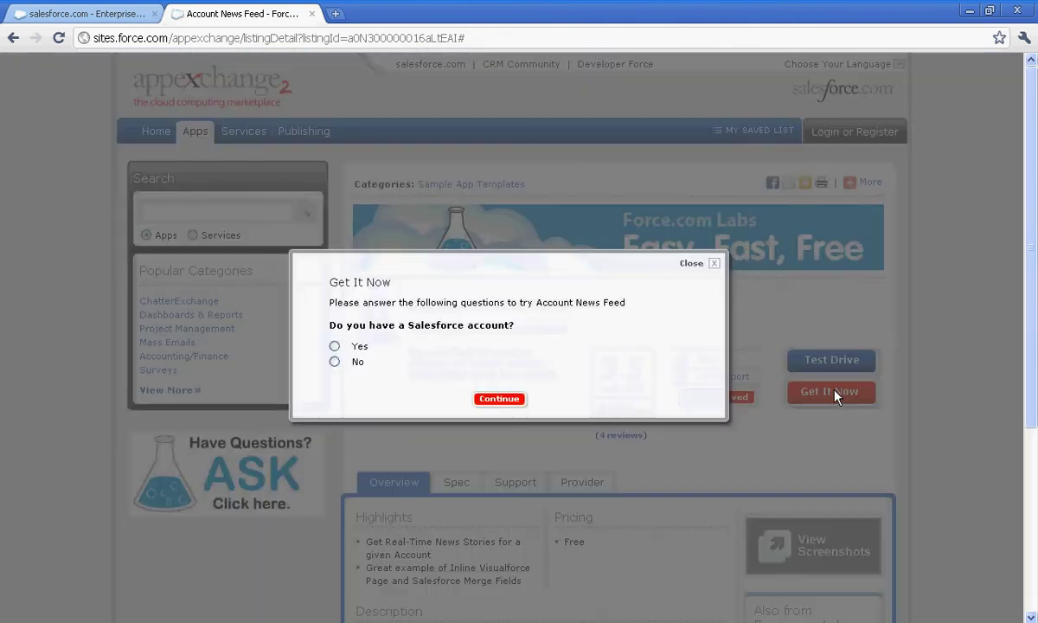
left_click(333, 346)
left_click(334, 407)
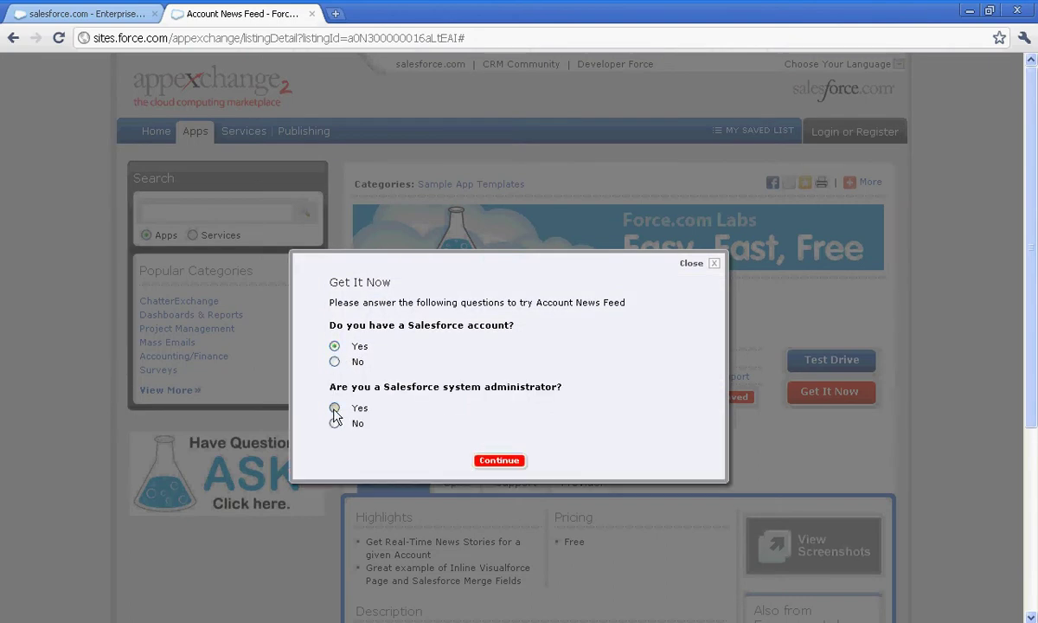
left_click(335, 484)
Log in, accept the terms, start the install and re-enter the account password to confirm.
left_click(511, 524)
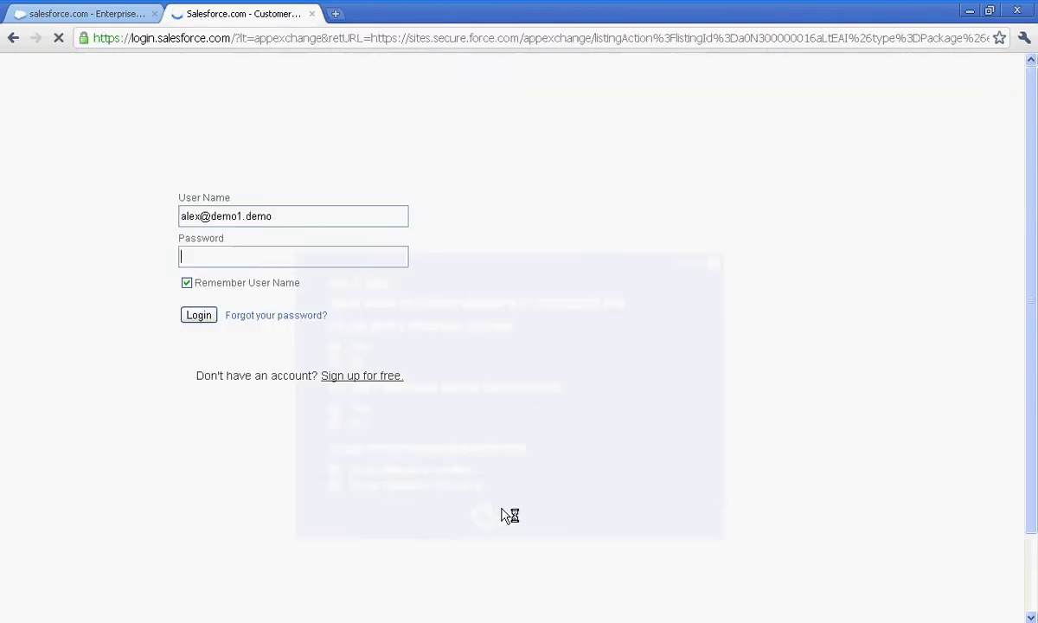
left_click(201, 317)
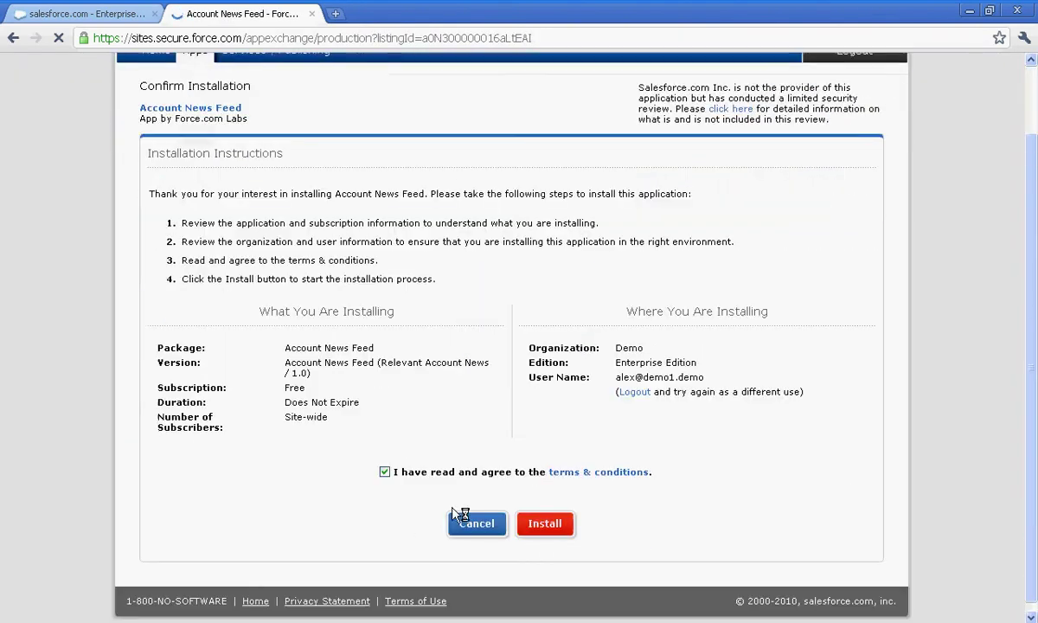
left_click(544, 539)
left_click(467, 350)
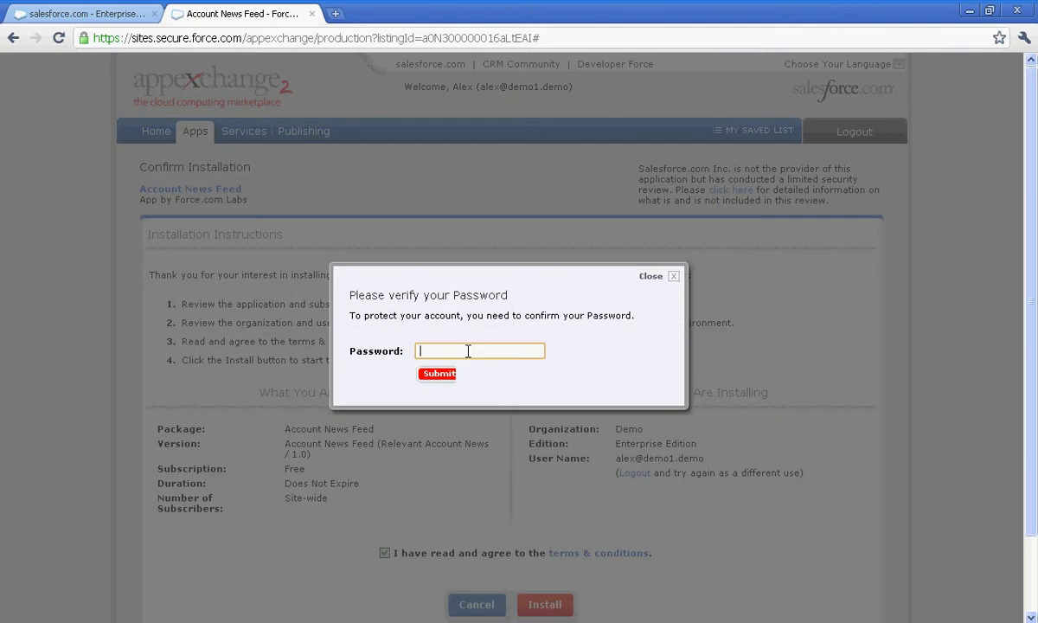
type("••••••••••")
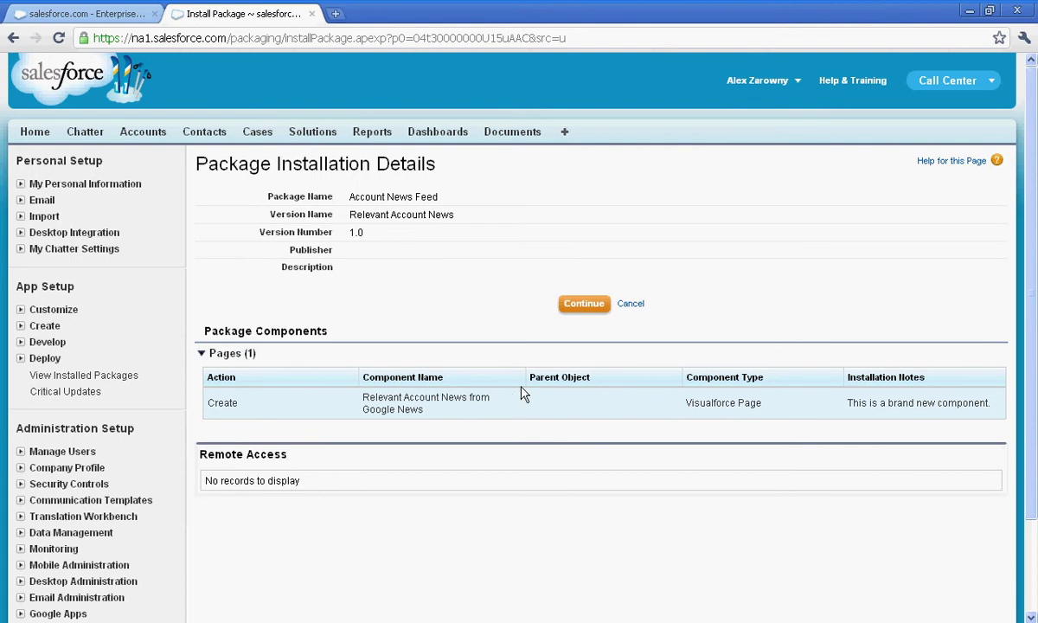
Approve the package's API access and install Account News Feed with access for all users.
left_click(578, 307)
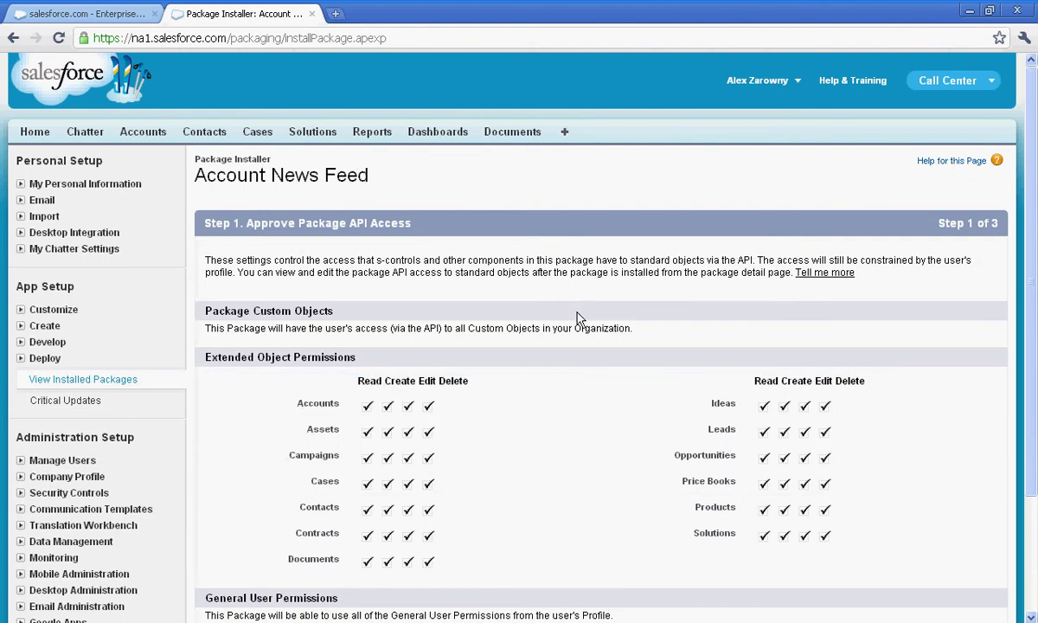
scroll(578, 333, "down", 3)
left_click(935, 549)
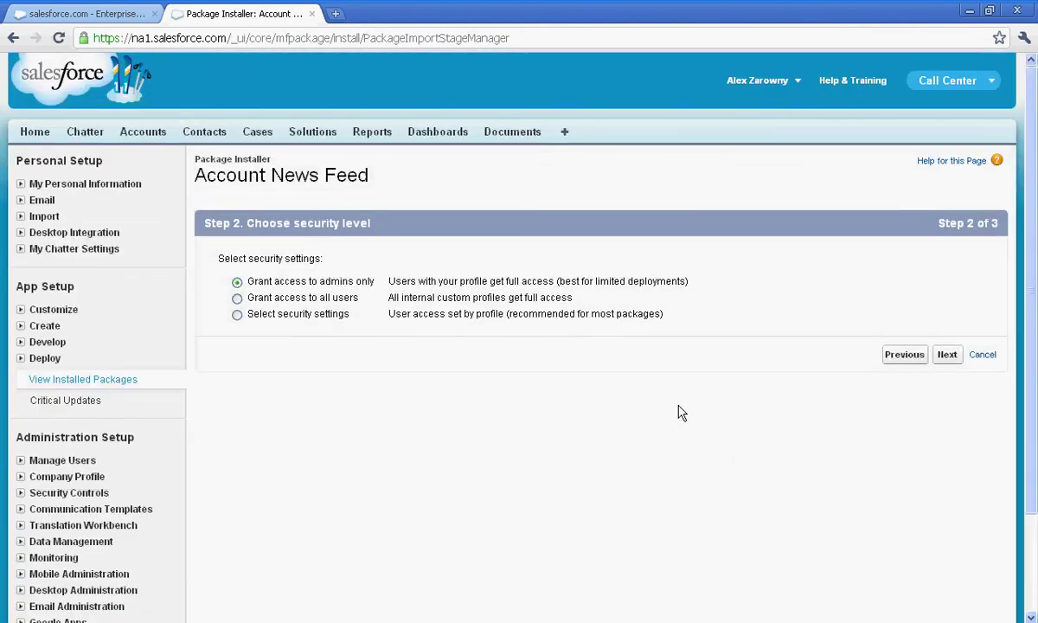
left_click(237, 298)
left_click(947, 356)
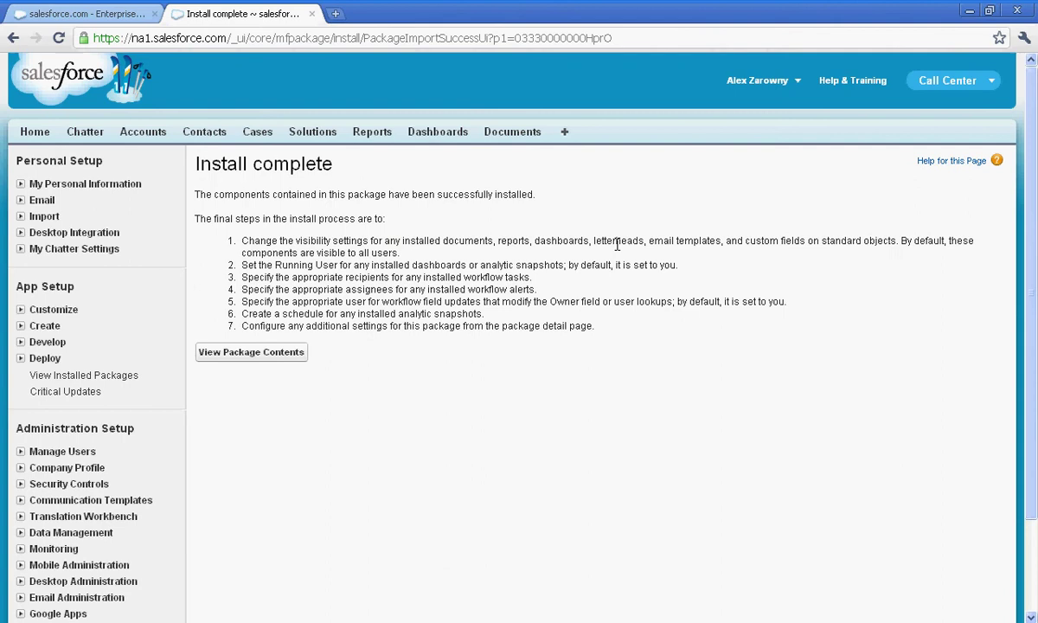
Go to Customize > Accounts > Page Layouts and edit the Account Layout.
left_click(21, 309)
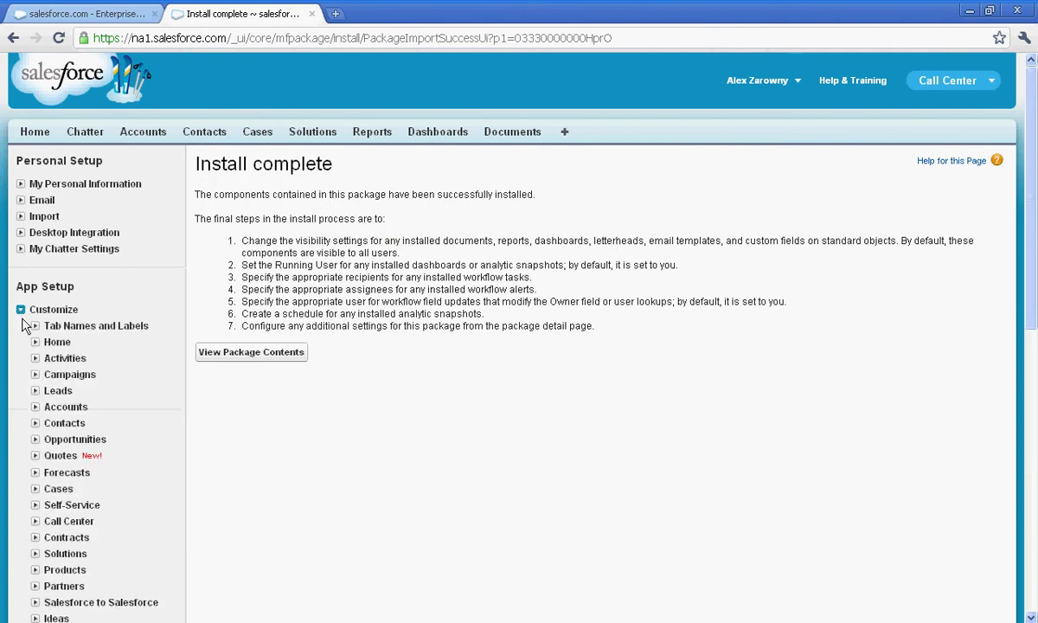
left_click(34, 408)
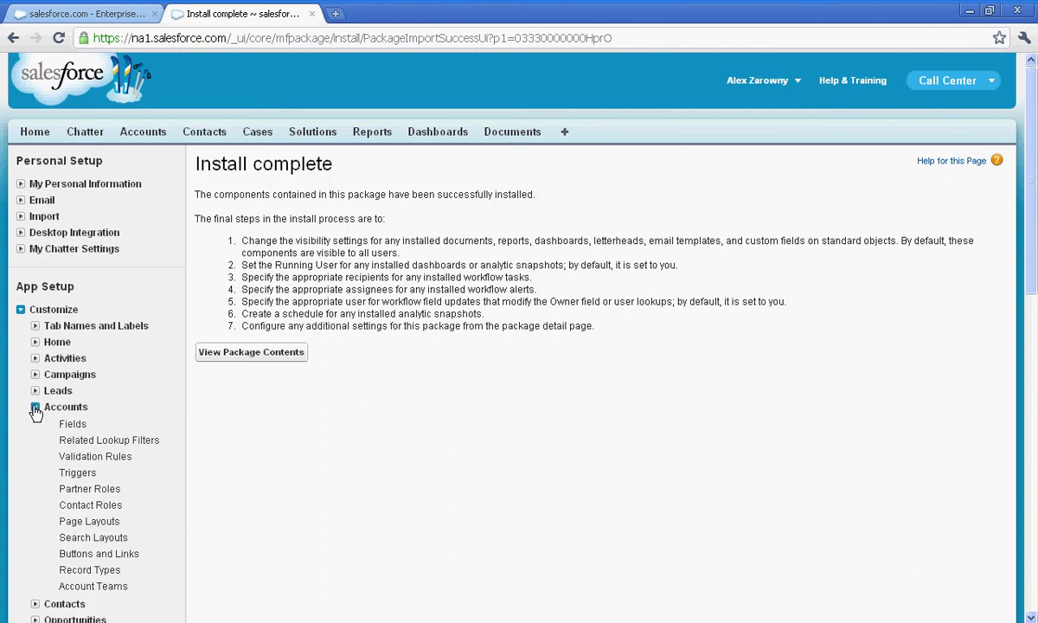
left_click(106, 522)
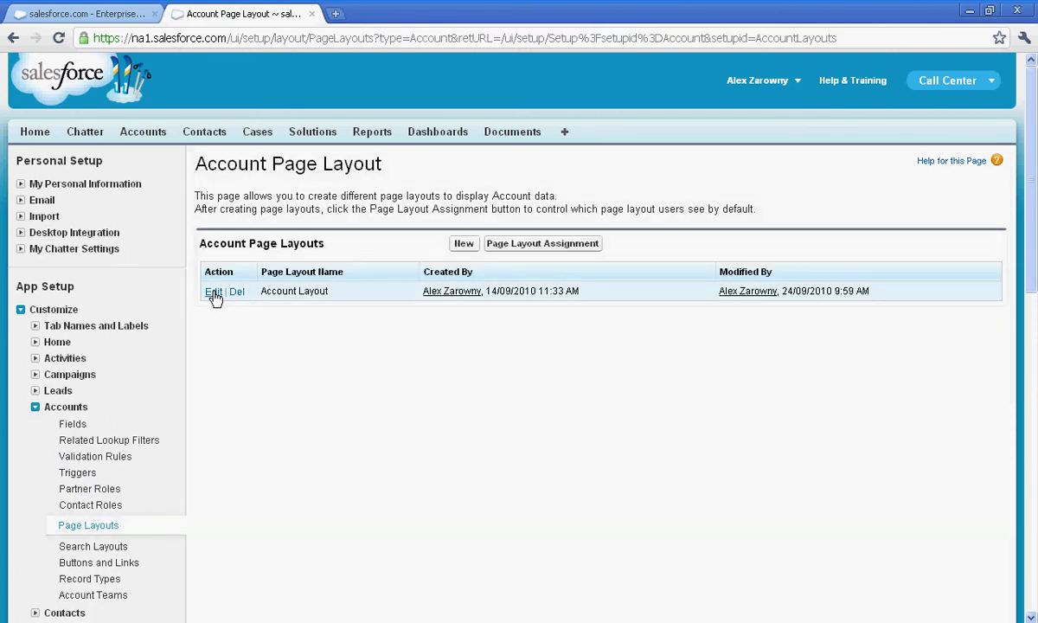
left_click(214, 294)
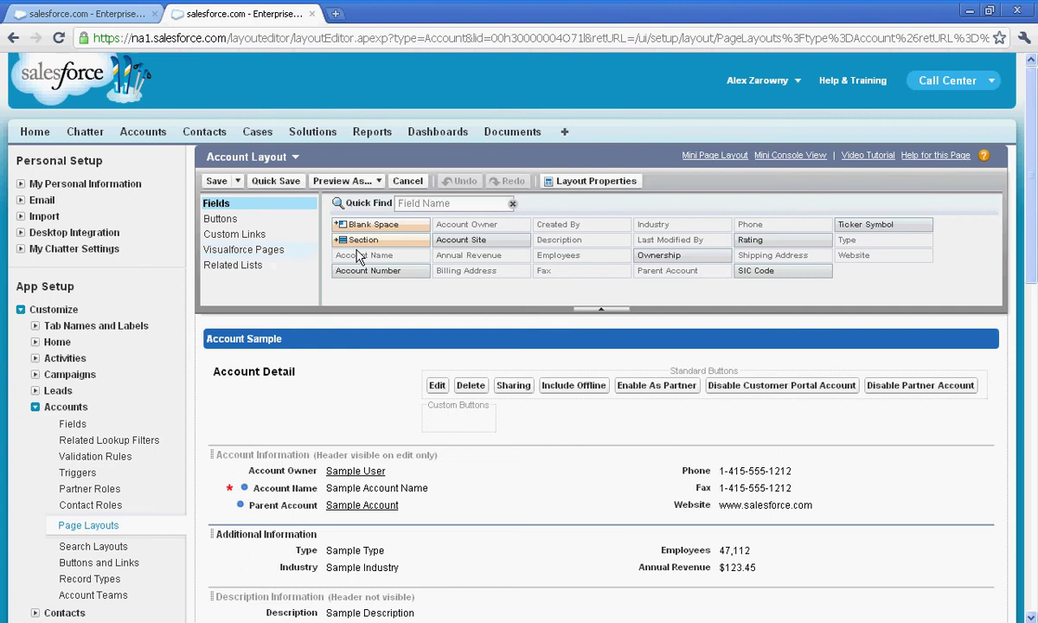
Insert a 1-Column section titled 'News' below Account Information.
mouse_move(346, 239)
left_mouse_down()
mouse_move(364, 358)
mouse_move(364, 522)
left_mouse_up()
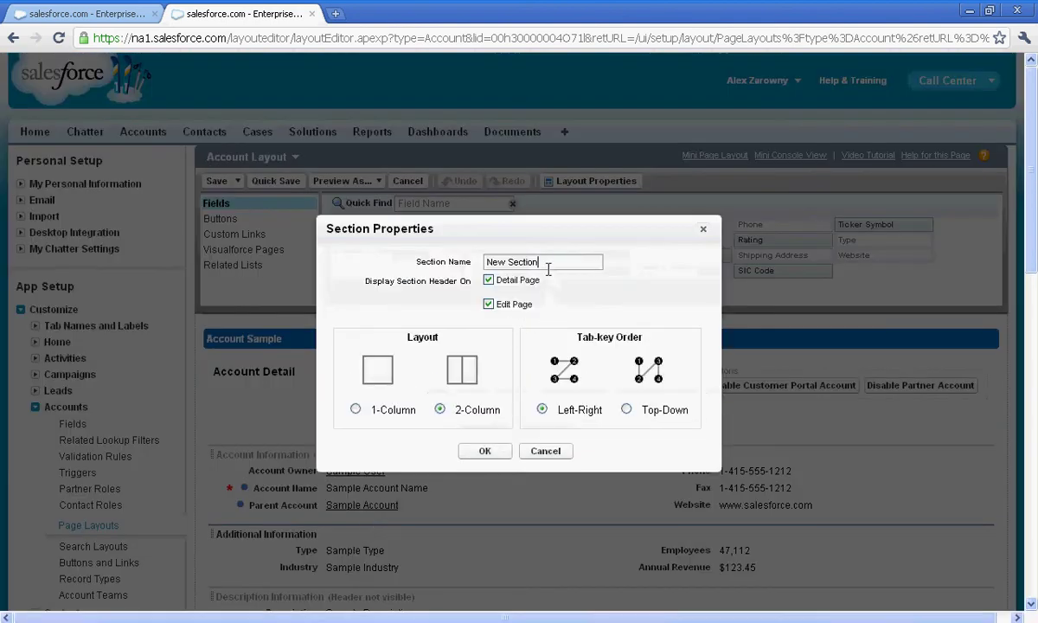
left_click_drag(550, 263, 454, 255)
type("News")
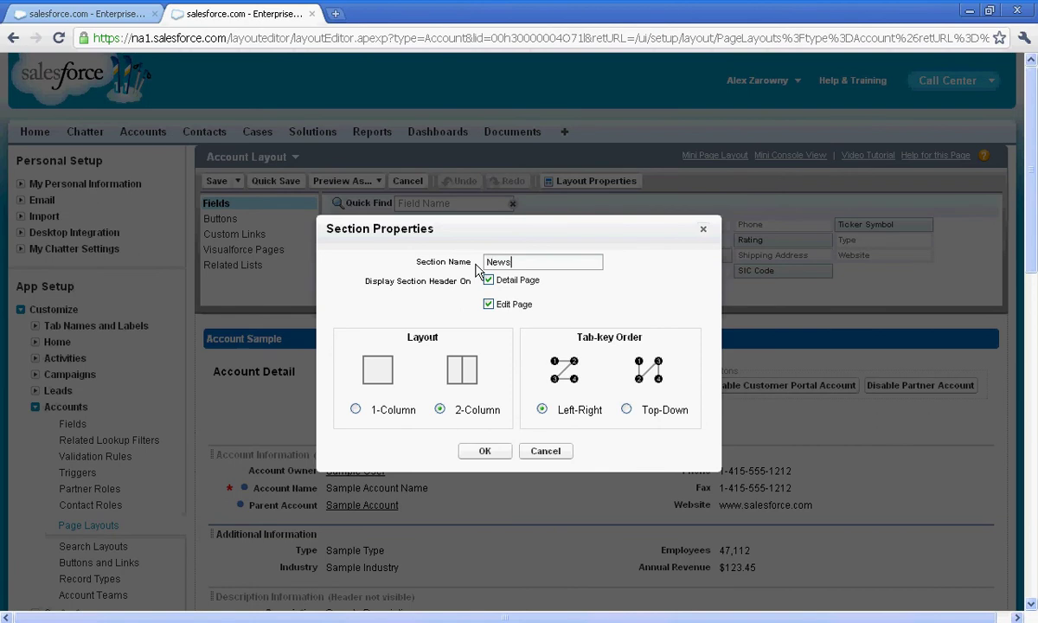
left_click(355, 409)
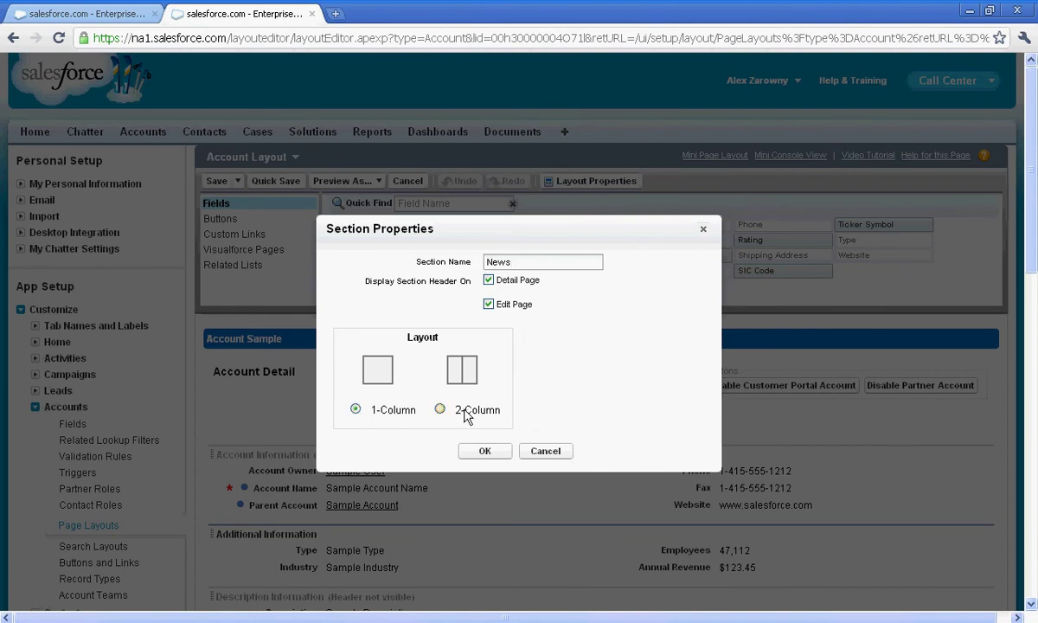
left_click(486, 452)
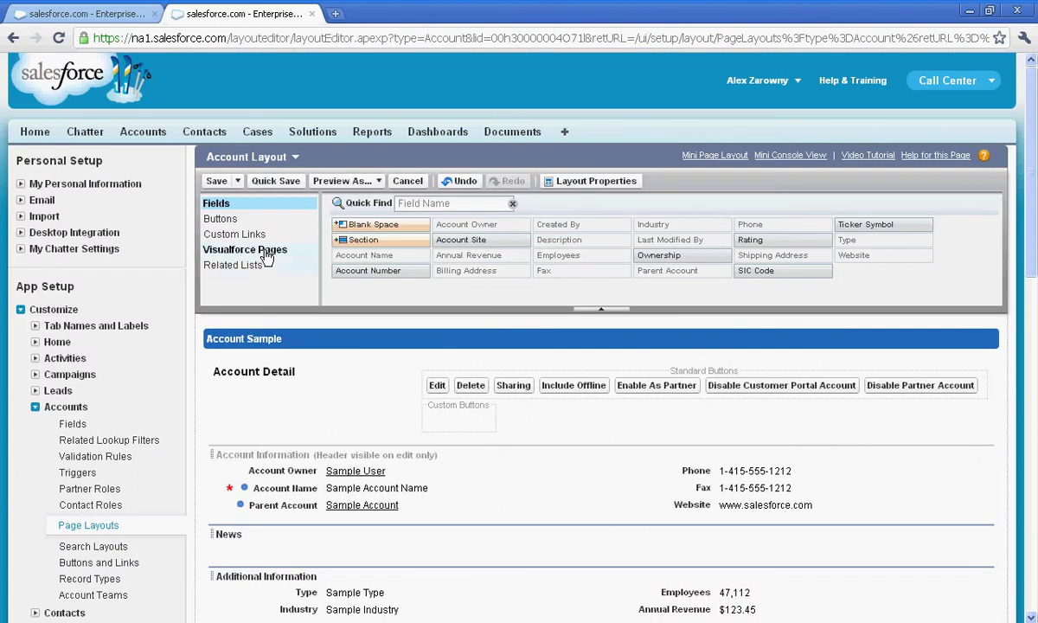
Place the Relevant Account News Visualforce page into the News section.
left_click(266, 252)
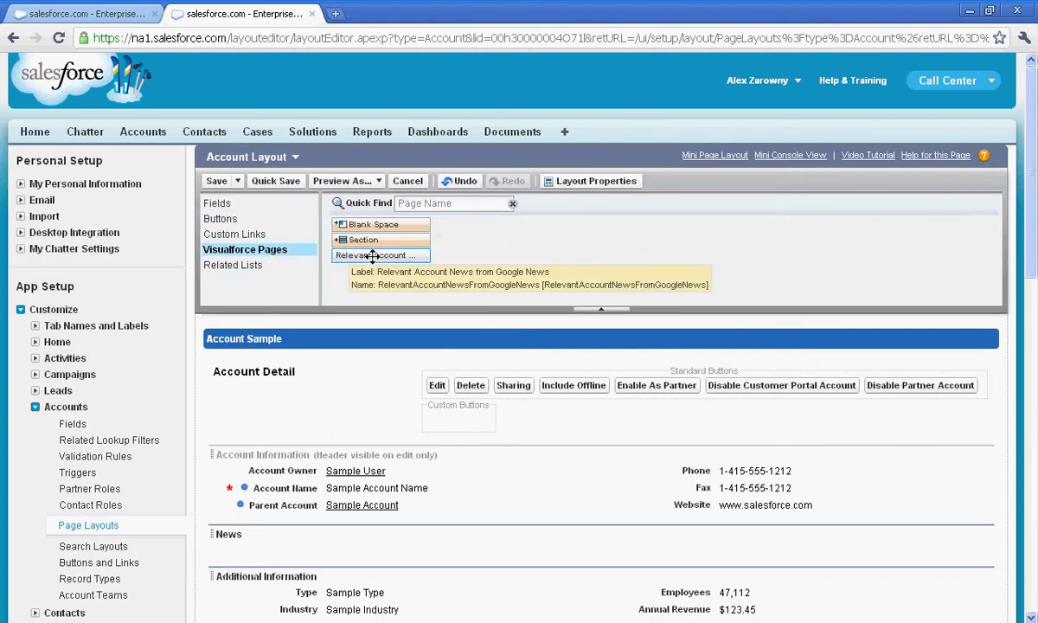
left_click_drag(371, 255, 368, 543)
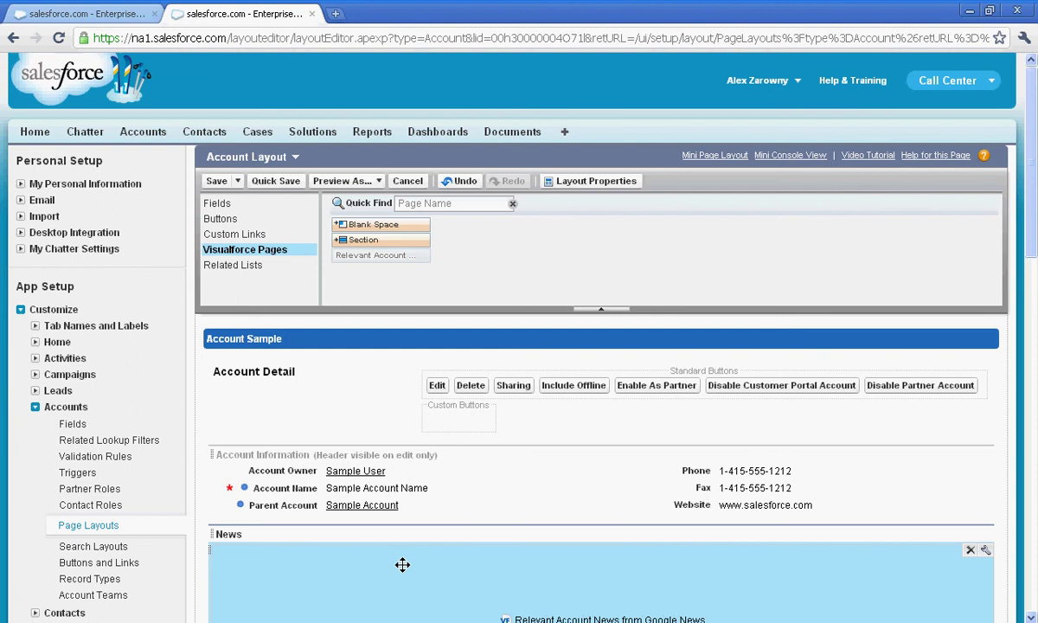
double_click(403, 568)
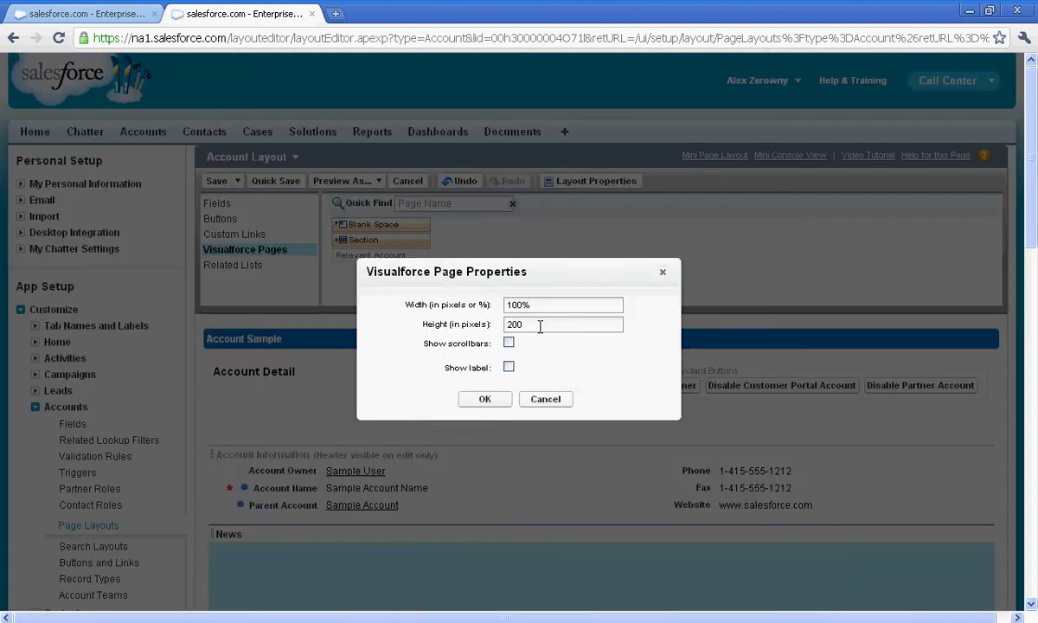
Size the news page to 100% width and 50 pixels high, then save the layout.
left_click_drag(536, 305, 500, 303)
type("50%")
key("Tab")
key("shift+Tab")
type("100%")
key("Tab")
type("50")
left_click(485, 401)
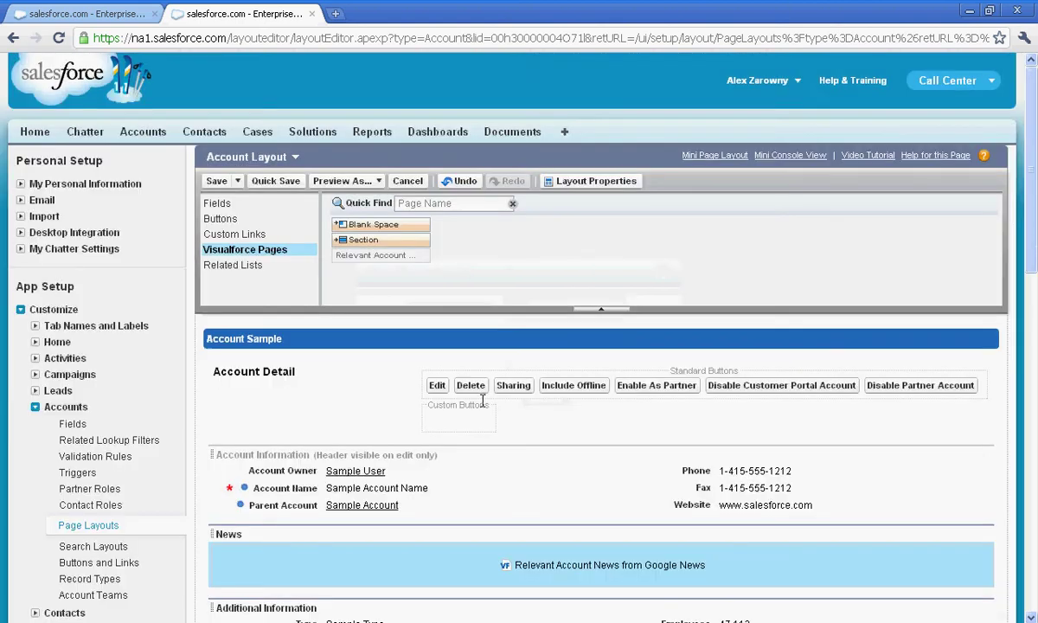
left_click(217, 185)
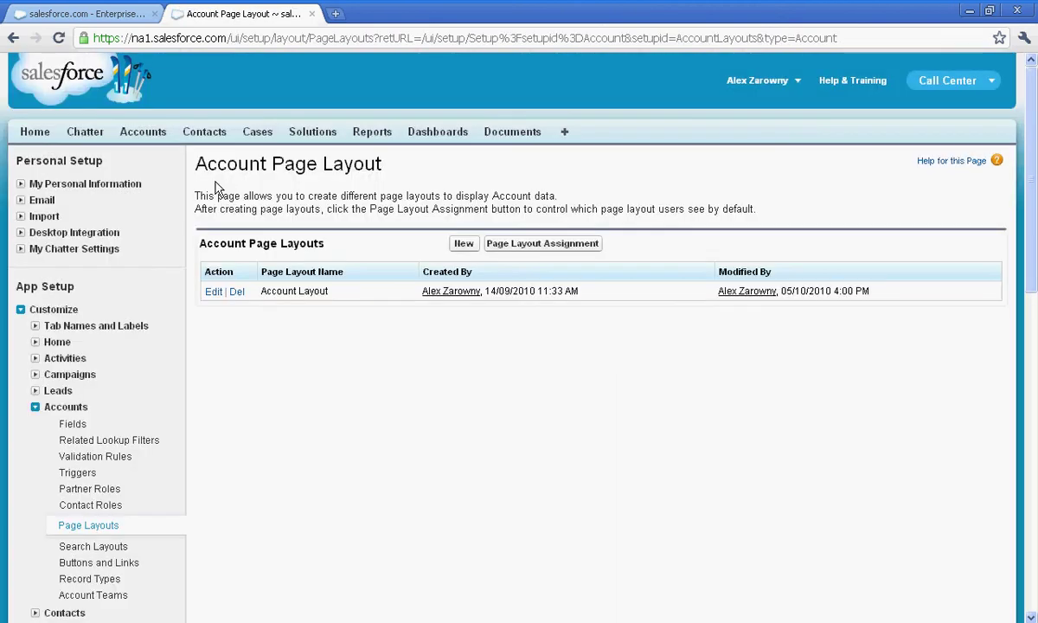
Open the salesforce.com account from Accounts, view its Google Maps link, and close the map.
left_click(147, 137)
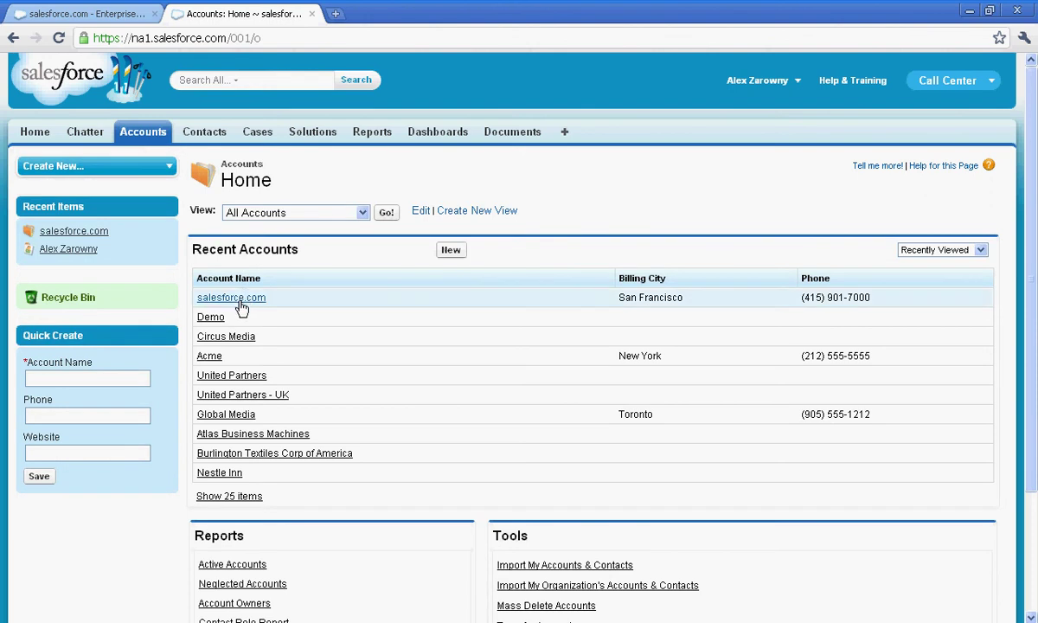
left_click(241, 303)
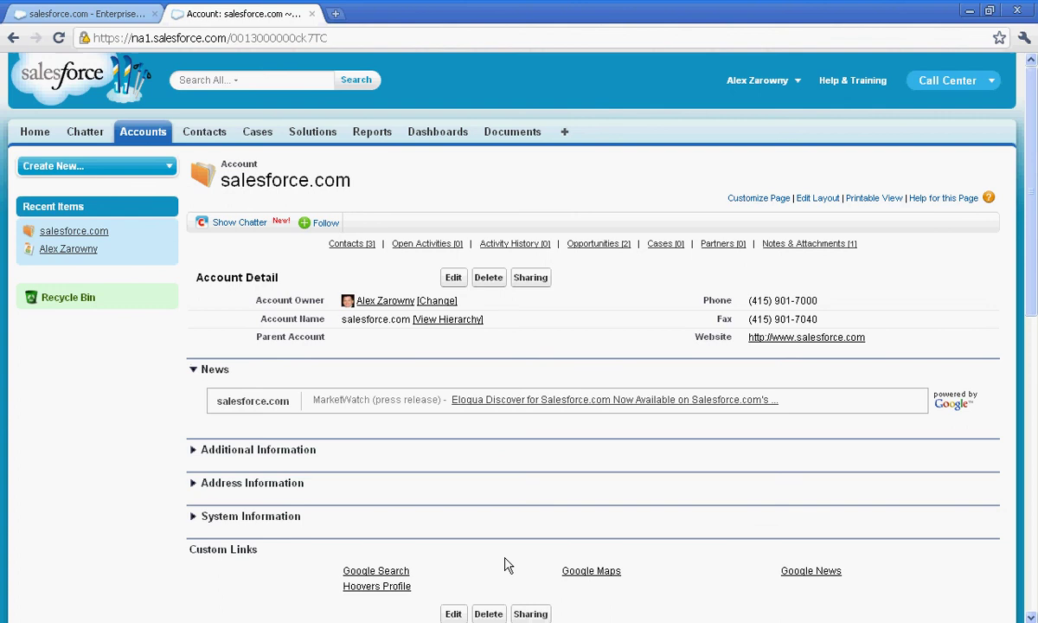
left_click(587, 571)
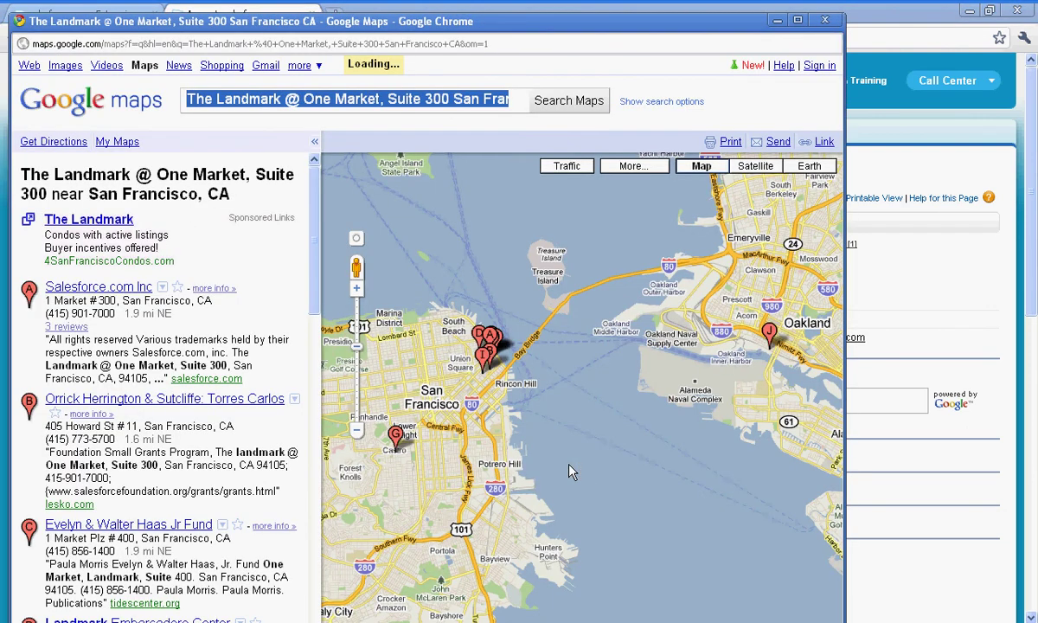
left_click(825, 20)
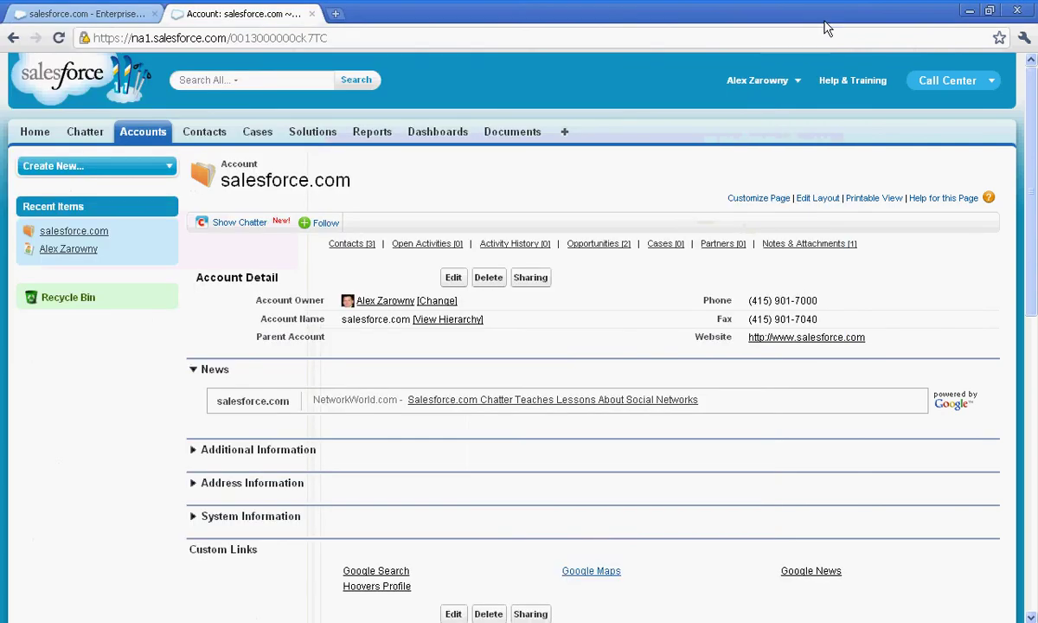